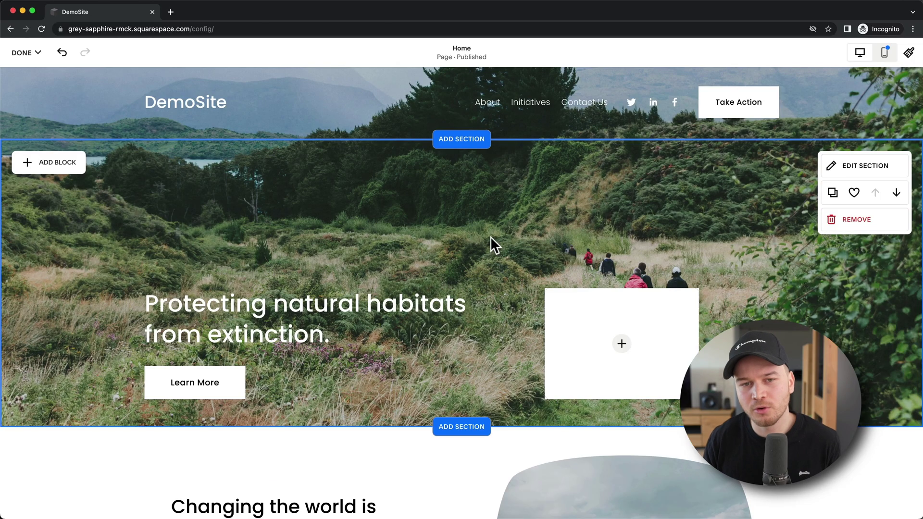
Replace the header site title with the mm_white.png logo and set the logo height to 37px.
mouse_move(500, 118)
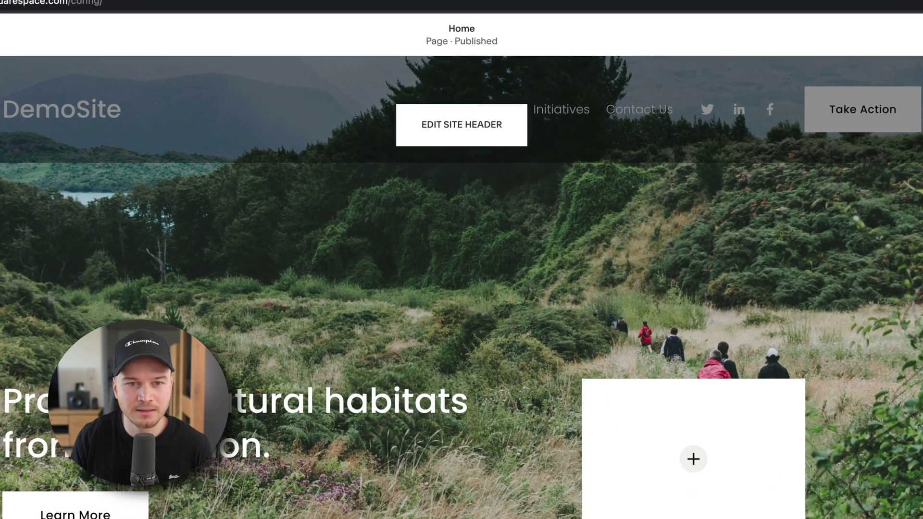
click(464, 119)
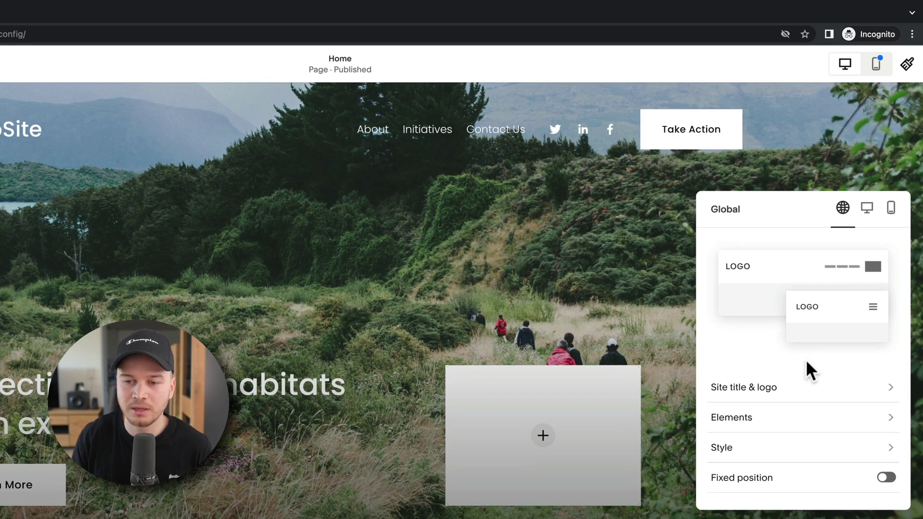
click(751, 398)
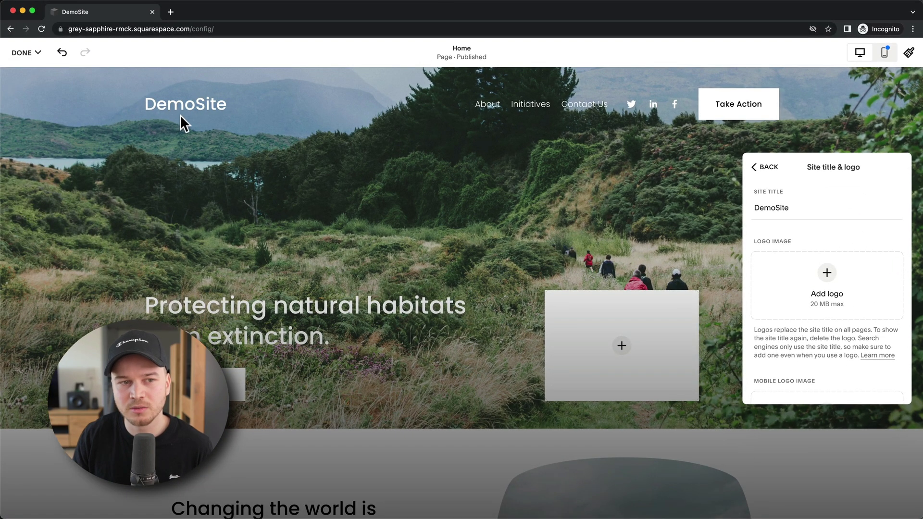
click(826, 278)
click(804, 299)
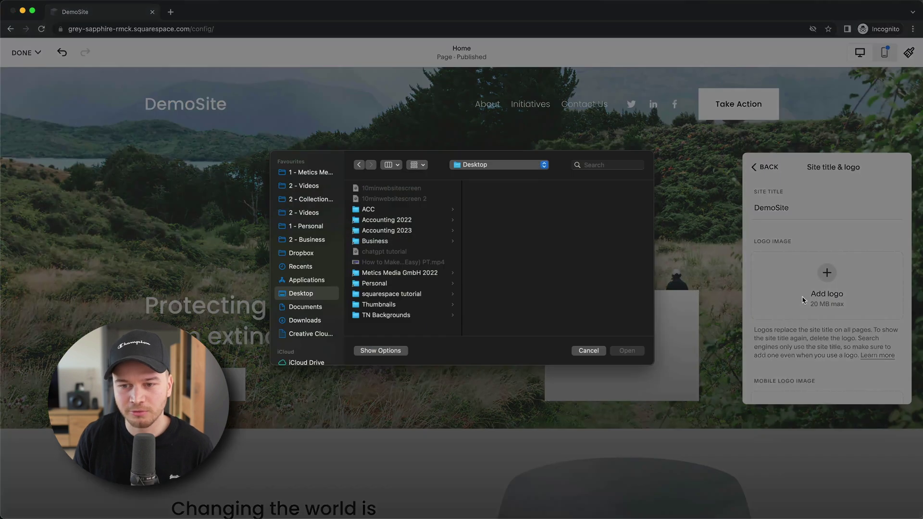
click(417, 297)
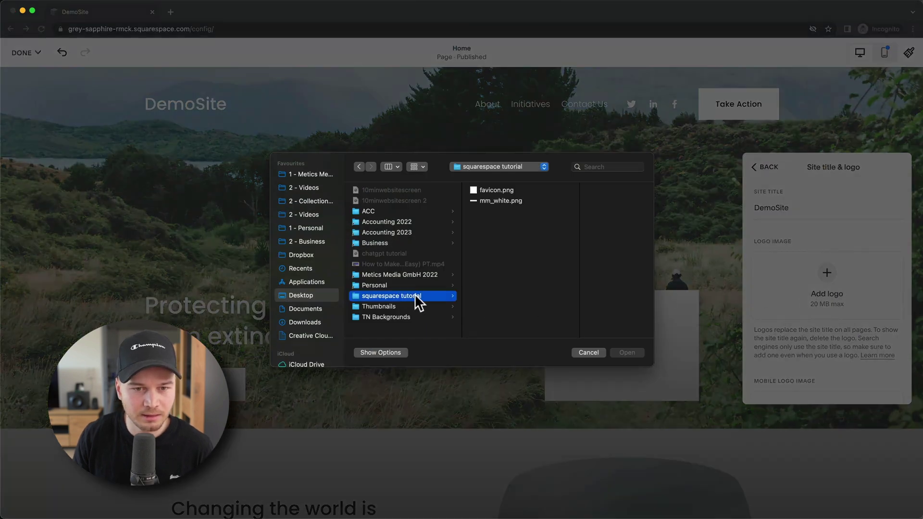
click(525, 202)
click(632, 351)
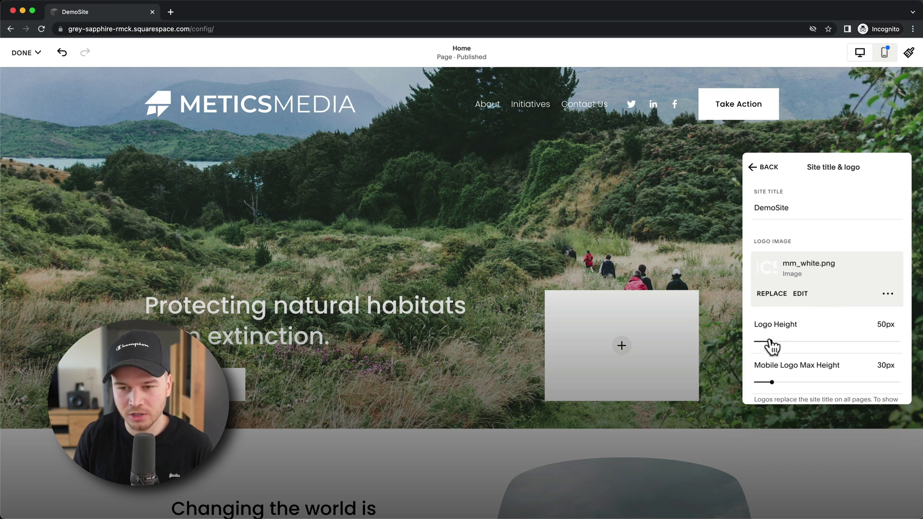
drag(767, 340, 764, 340)
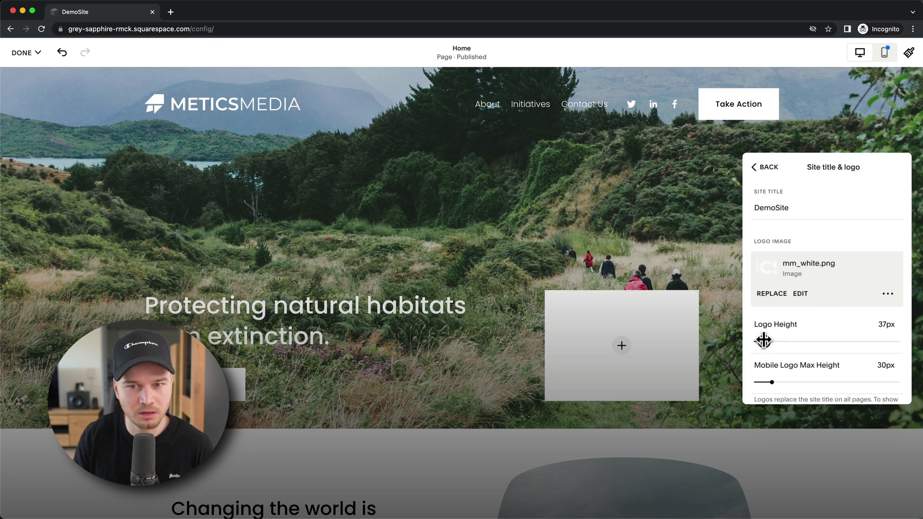
click(766, 167)
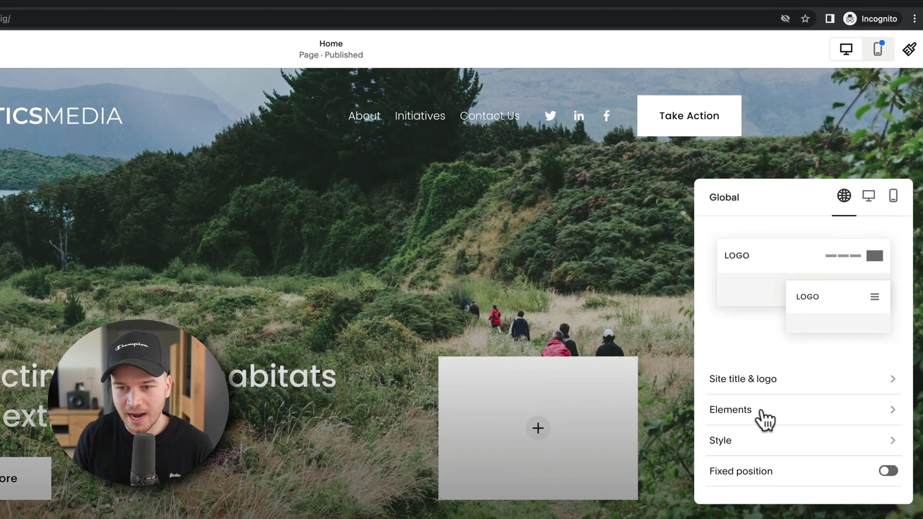
Rename the header button to 'Start now', then turn the header button off.
click(798, 337)
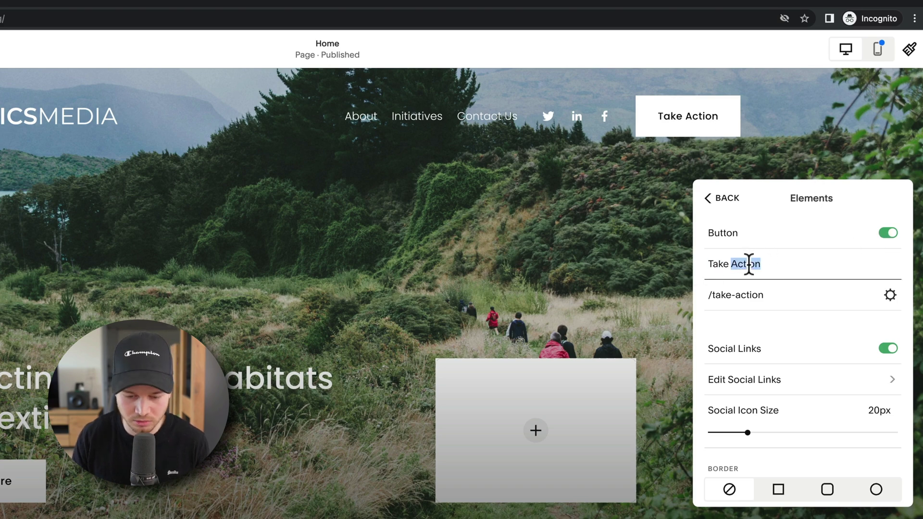
drag(761, 262, 782, 260)
text(Sta)
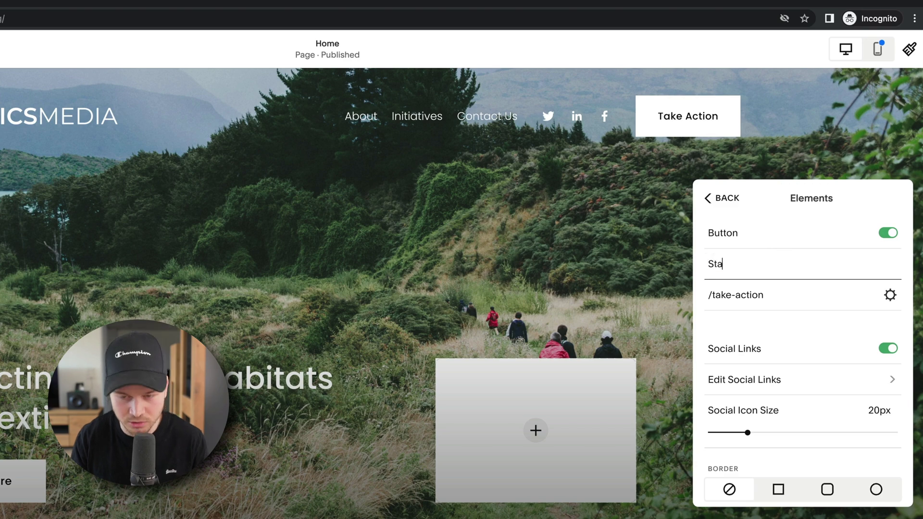
text(rt now)
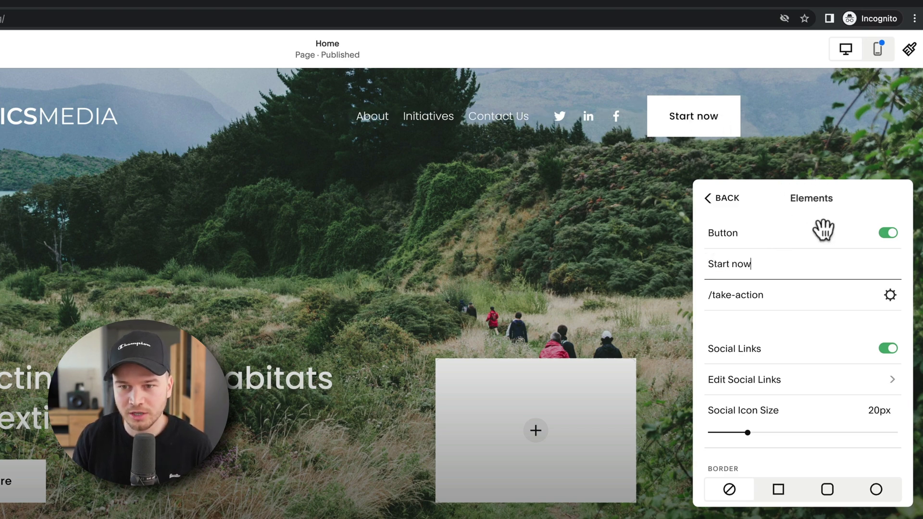
click(887, 233)
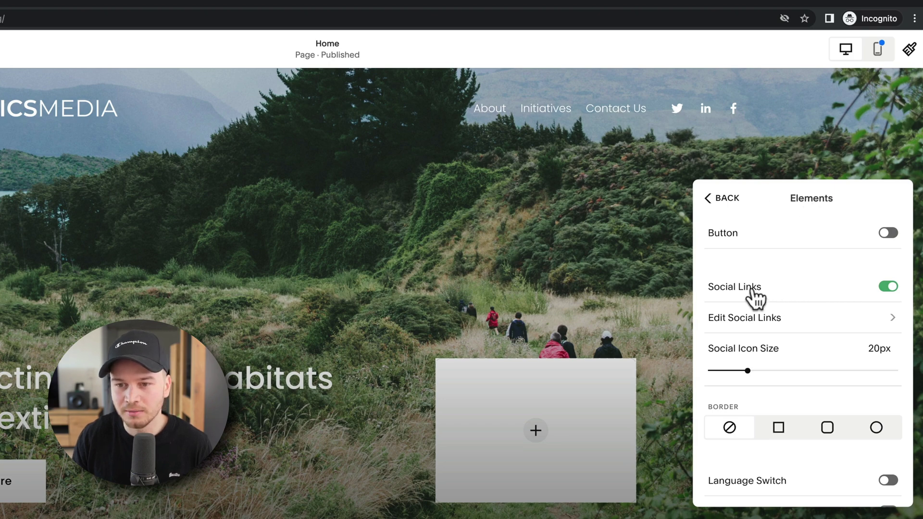
Keep the header social links shown and enlarge the social icons to 23px.
click(885, 287)
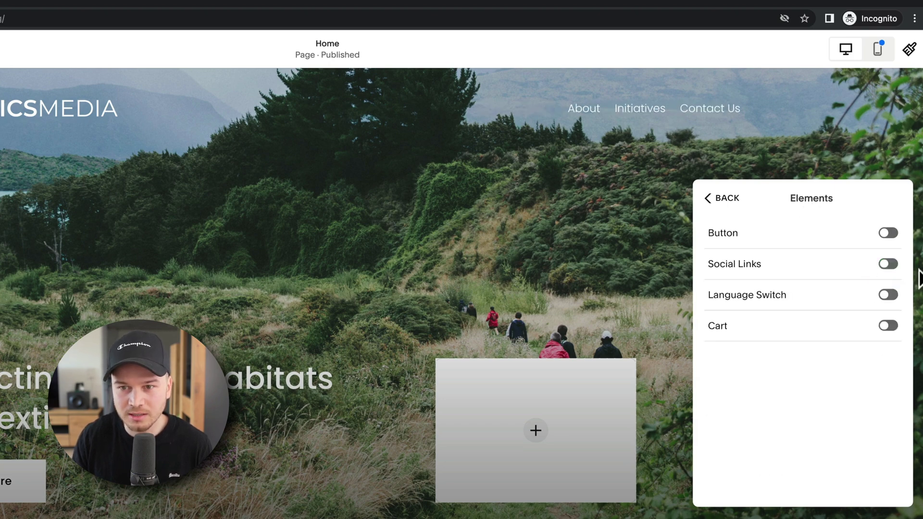
click(886, 288)
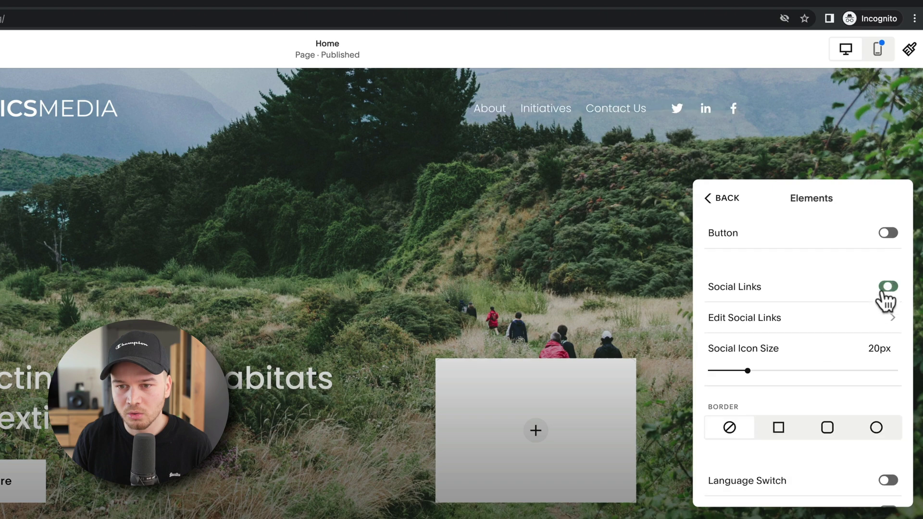
click(790, 325)
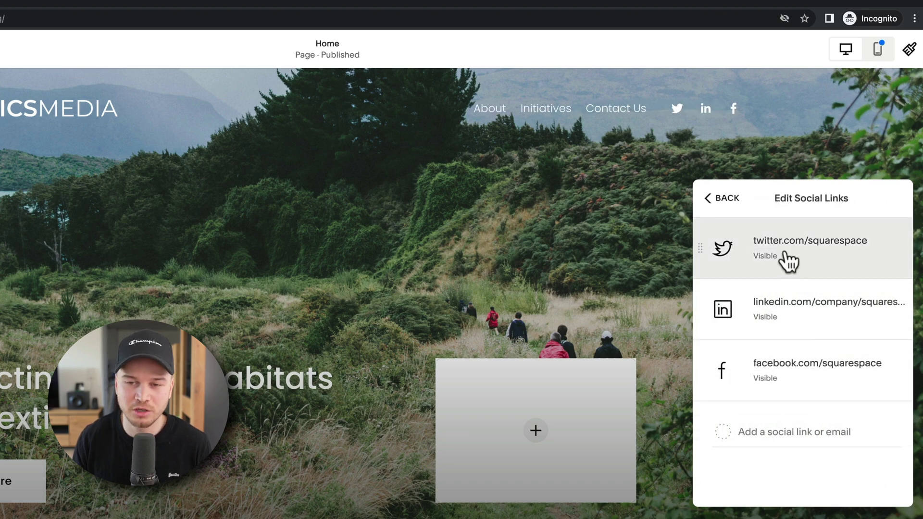
click(721, 206)
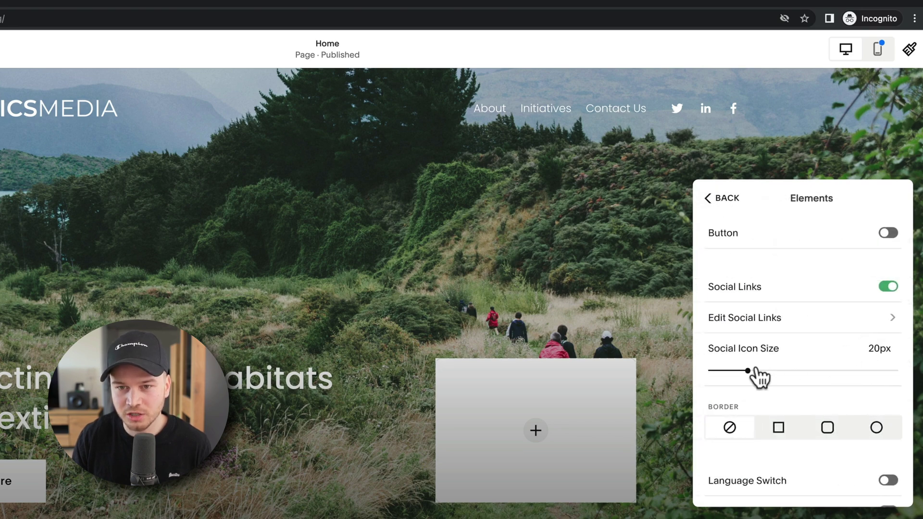
mouse_move(755, 370)
mouse_down()
mouse_move(801, 369)
mouse_move(770, 370)
mouse_up()
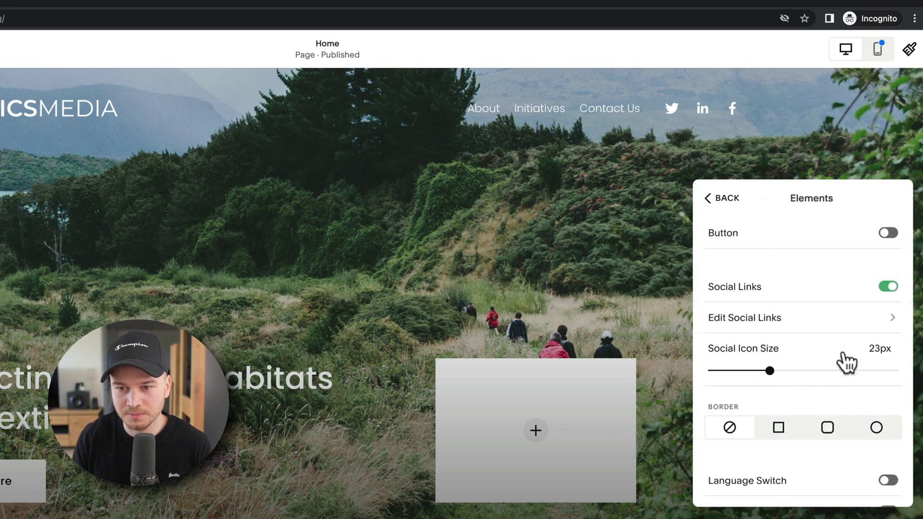
click(725, 202)
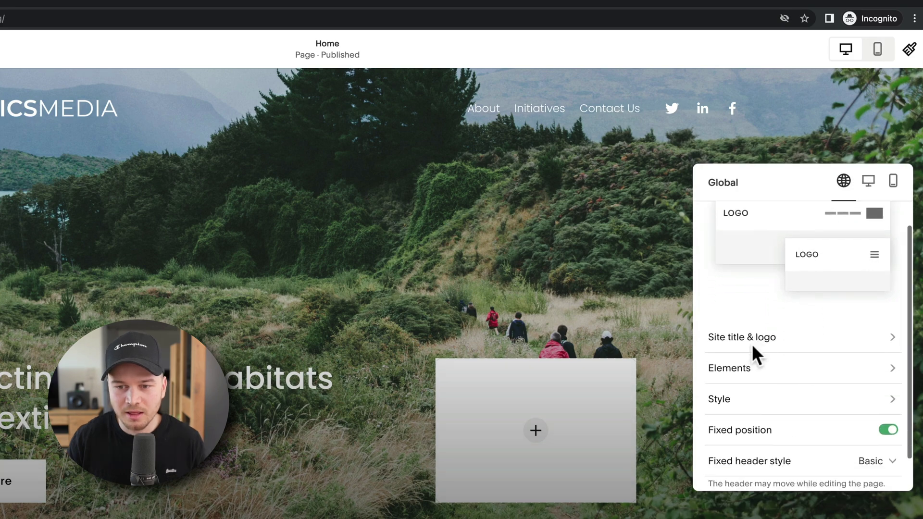
Try a solid white background, then set the header style to Gradient at 90% opacity.
scroll(757, 355, down, 1)
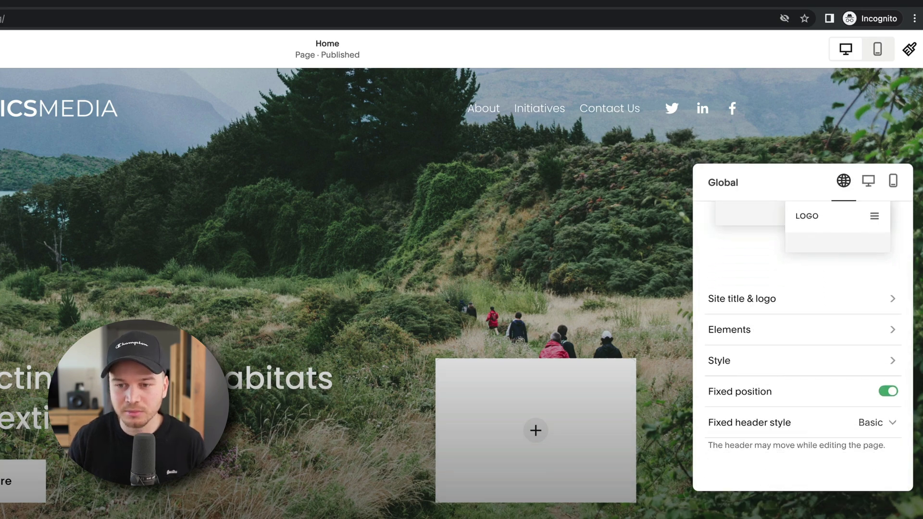
click(763, 360)
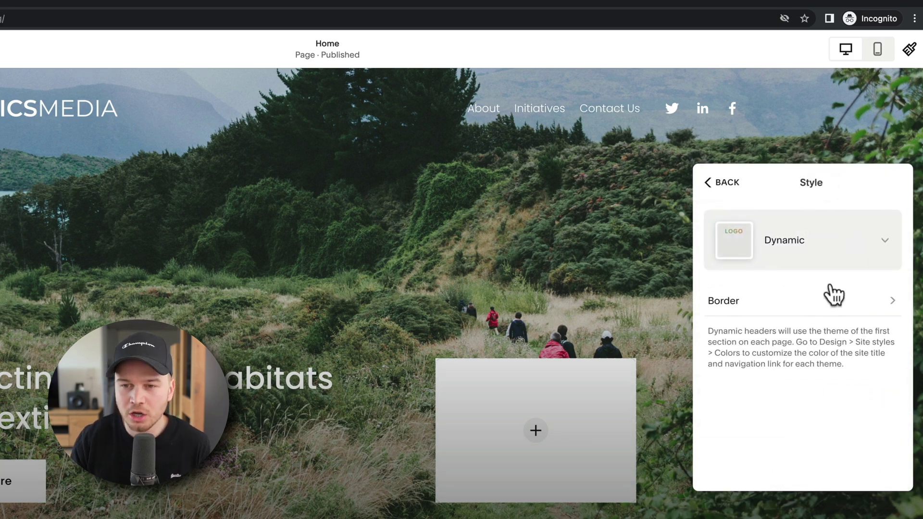
click(829, 246)
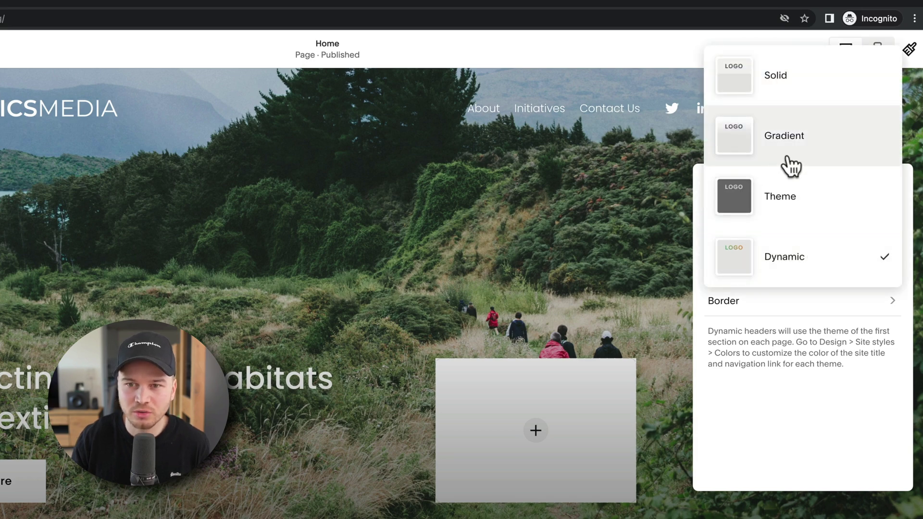
click(788, 104)
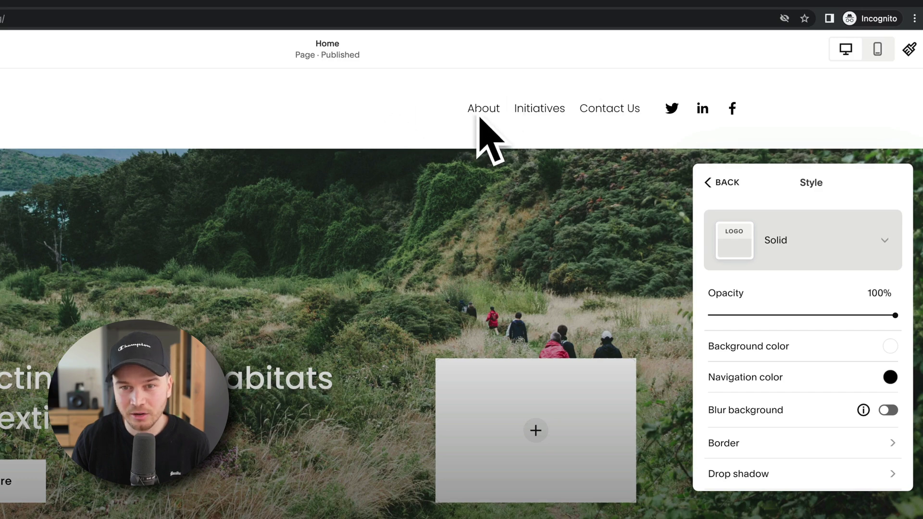
click(799, 256)
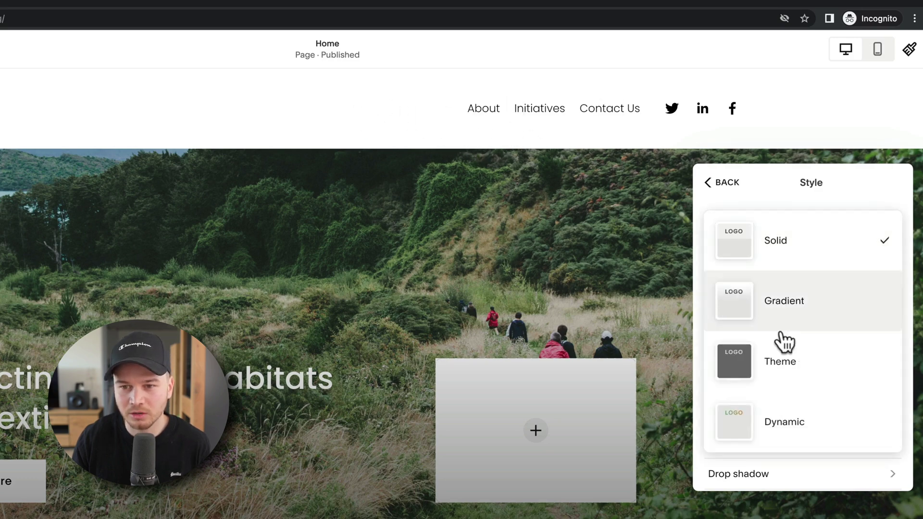
click(772, 310)
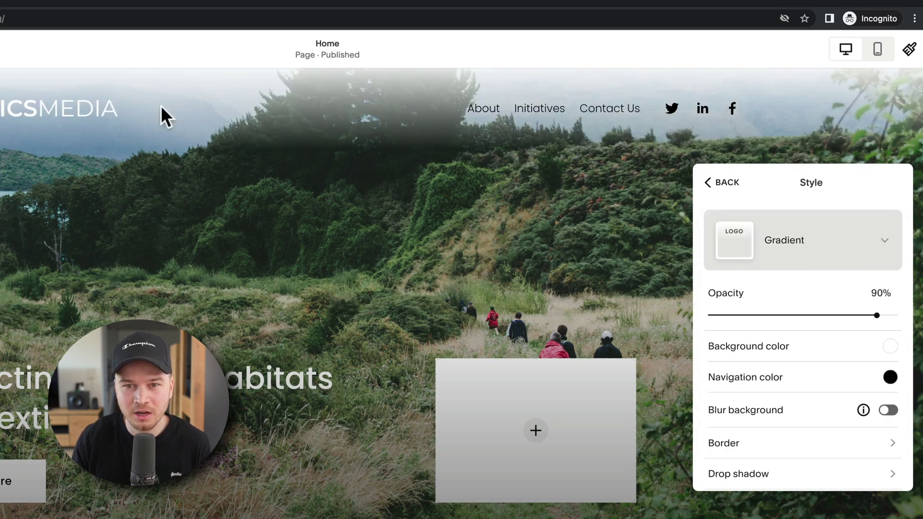
click(796, 195)
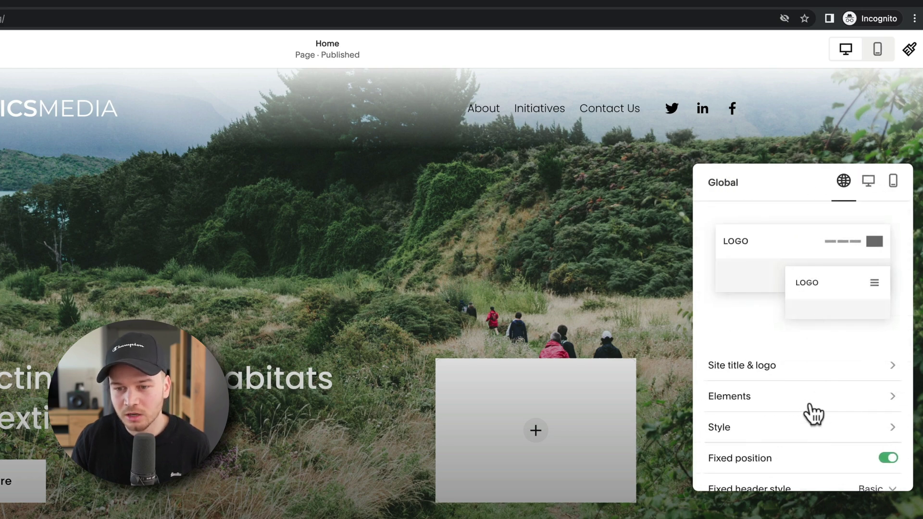
scroll(809, 411, down, 2)
Keep the header fixed with the Basic style, close the header panel and open the save options.
click(888, 392)
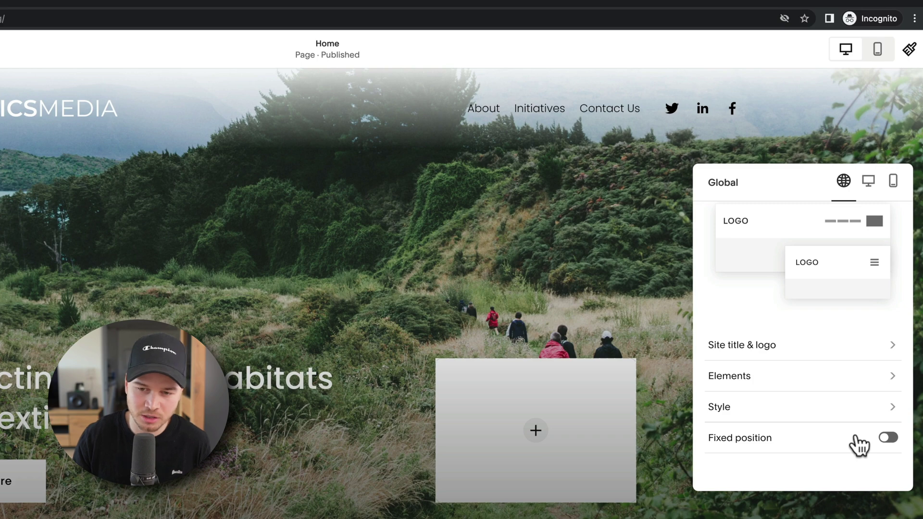
click(887, 438)
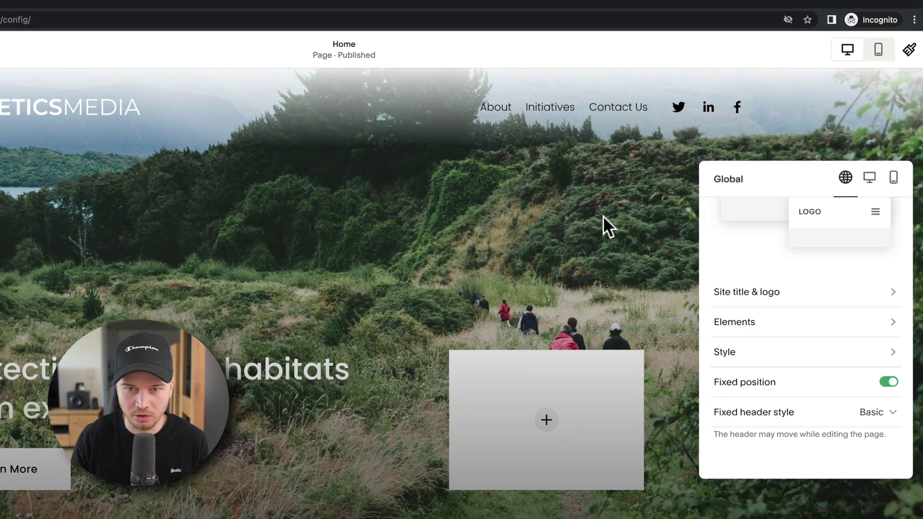
click(589, 231)
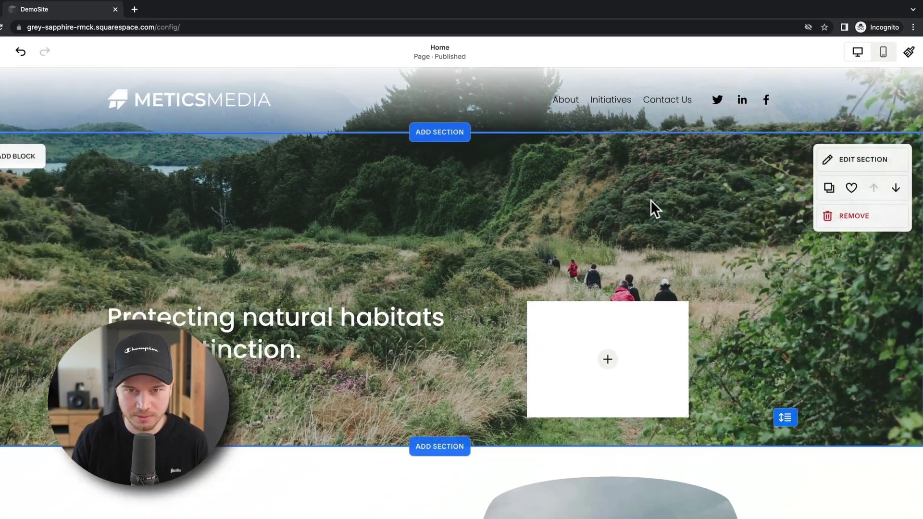
scroll(662, 194, down, 2)
scroll(662, 195, up, 2)
click(22, 55)
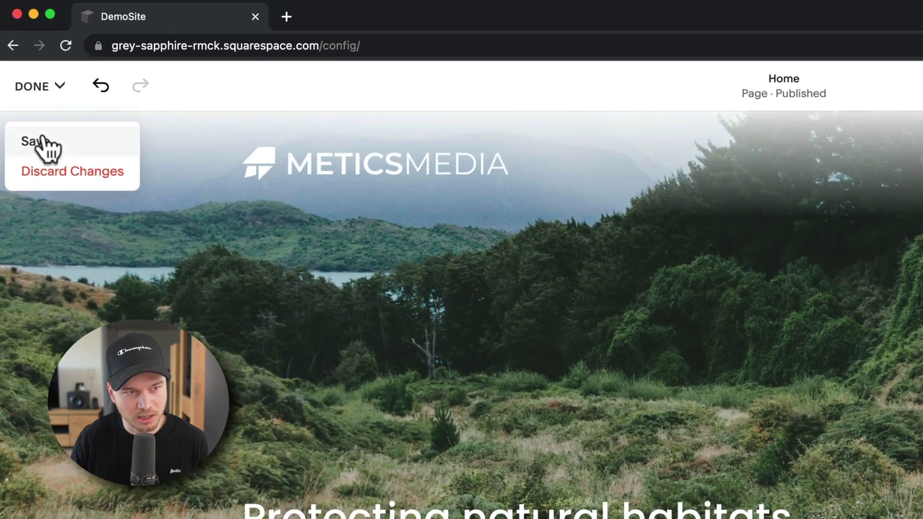
Save the header changes.
click(24, 84)
scroll(719, 242, down, 8)
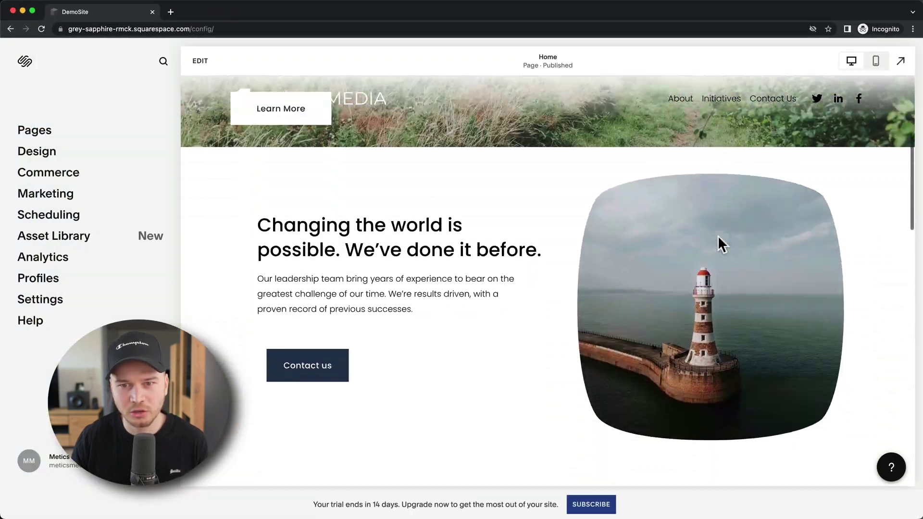
scroll(719, 241, down, 8)
scroll(639, 99, up, 5)
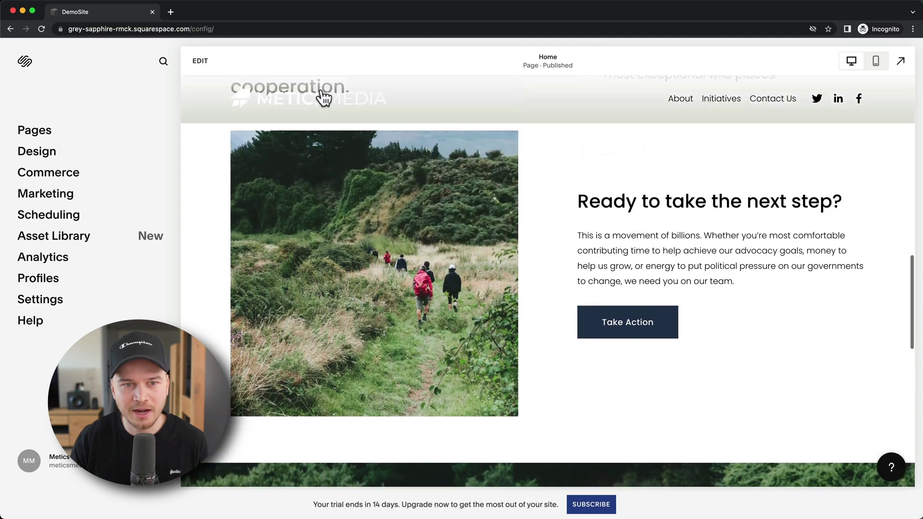
scroll(655, 99, up, 10)
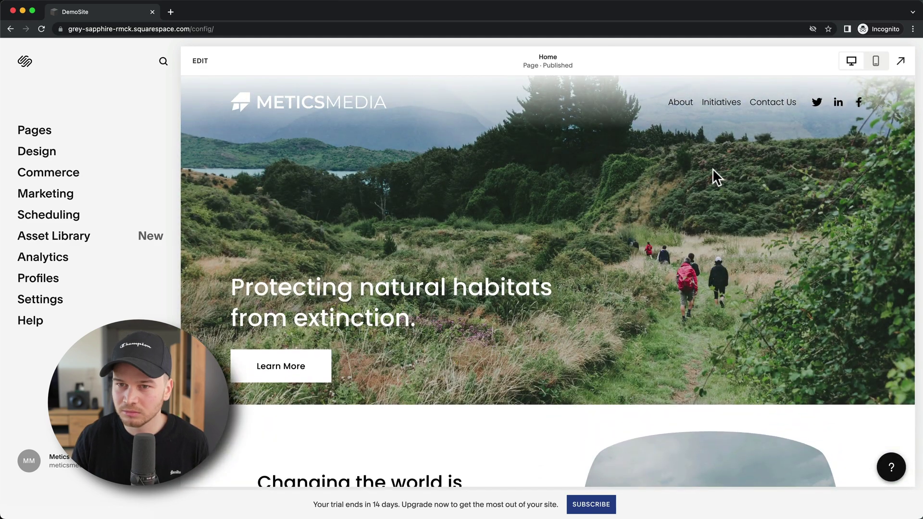
Reopen the Home page header settings and turn off the header's fixed position.
click(198, 61)
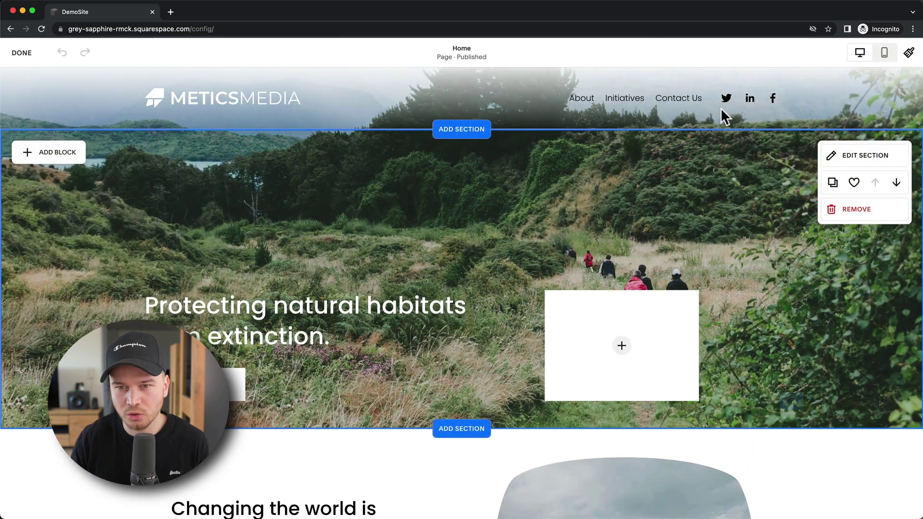
mouse_move(495, 102)
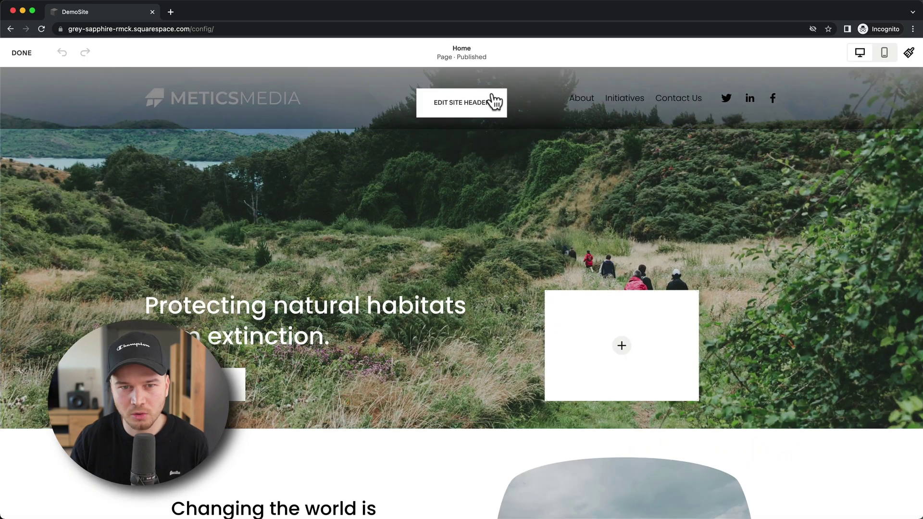
click(467, 110)
scroll(822, 298, down, 2)
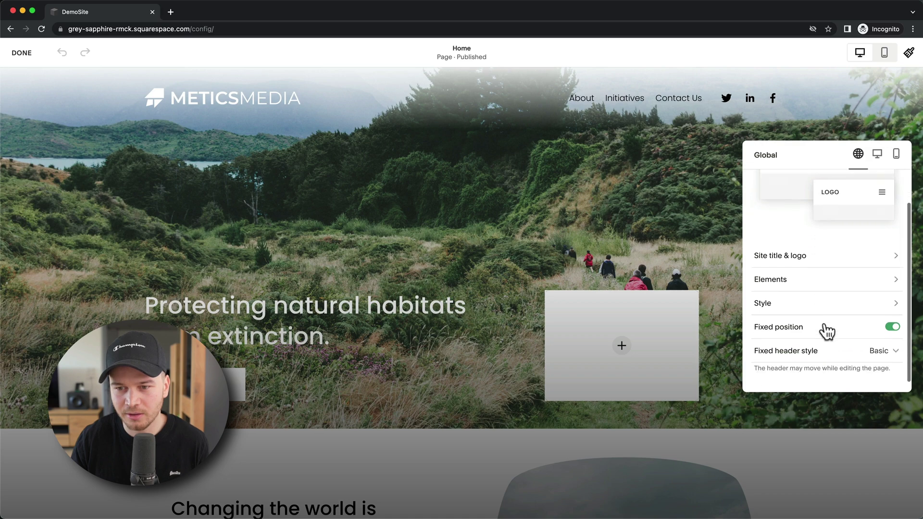
click(893, 317)
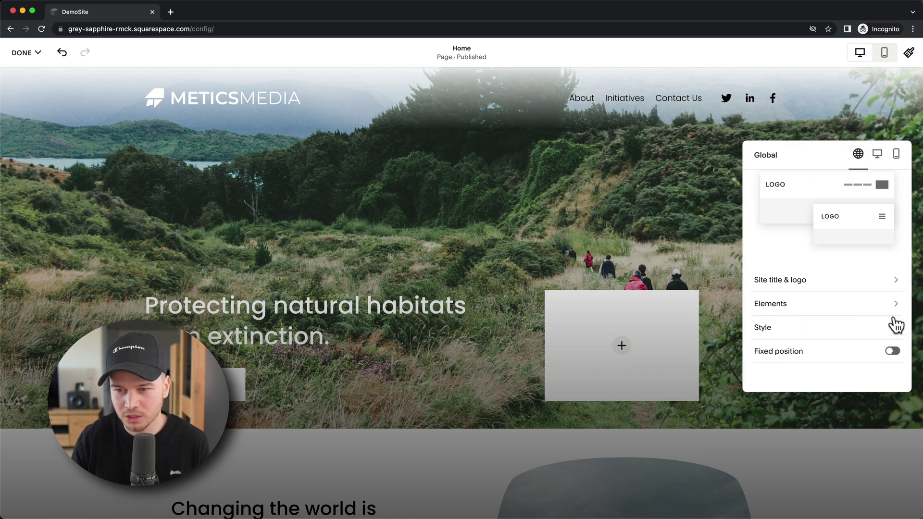
Switch the header style to Dynamic.
click(829, 336)
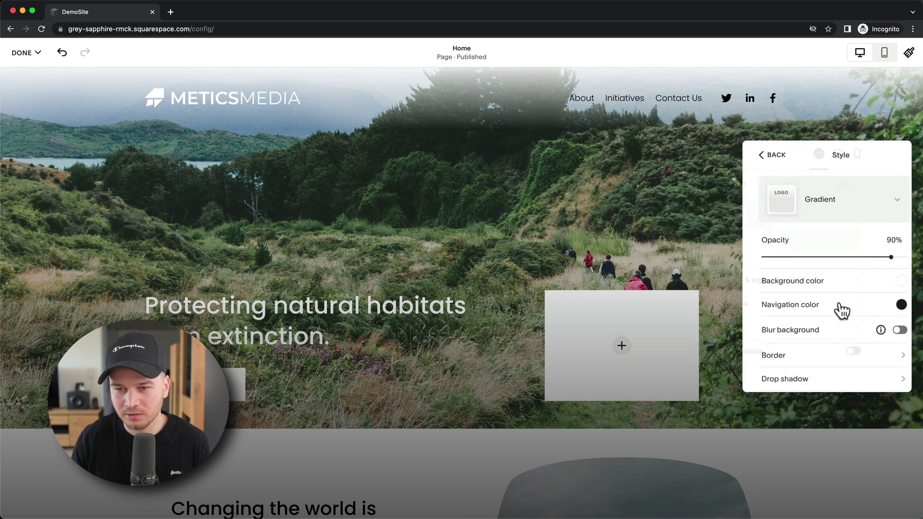
click(820, 212)
click(830, 314)
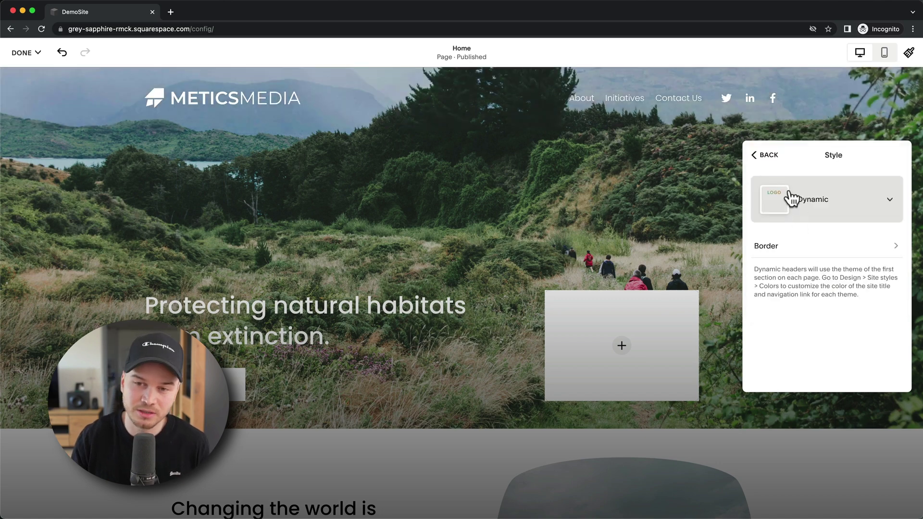
click(766, 155)
scroll(823, 353, down, 1)
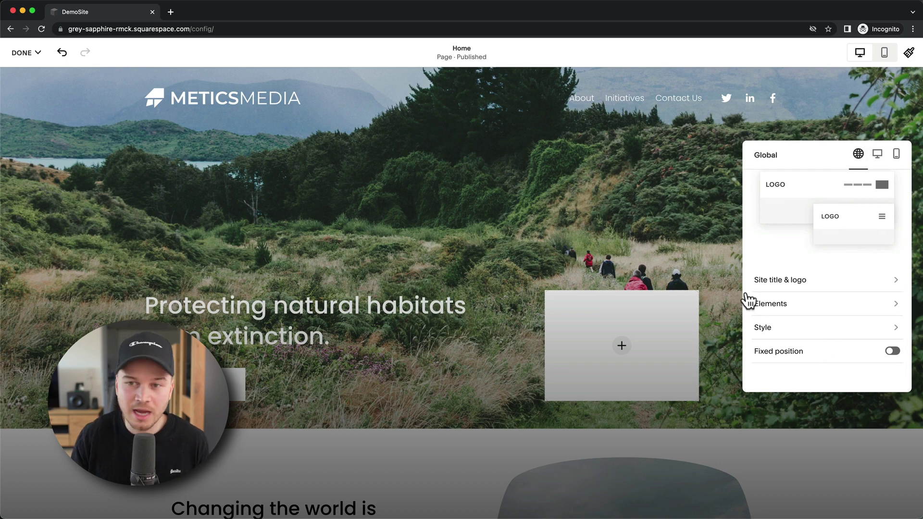
Close the header settings and save the changes, leaving the editor.
click(698, 242)
click(20, 54)
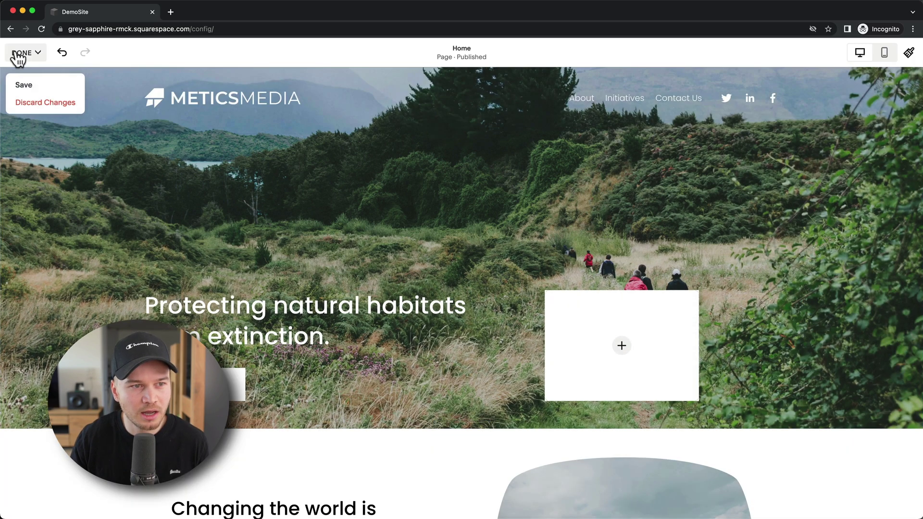
click(23, 85)
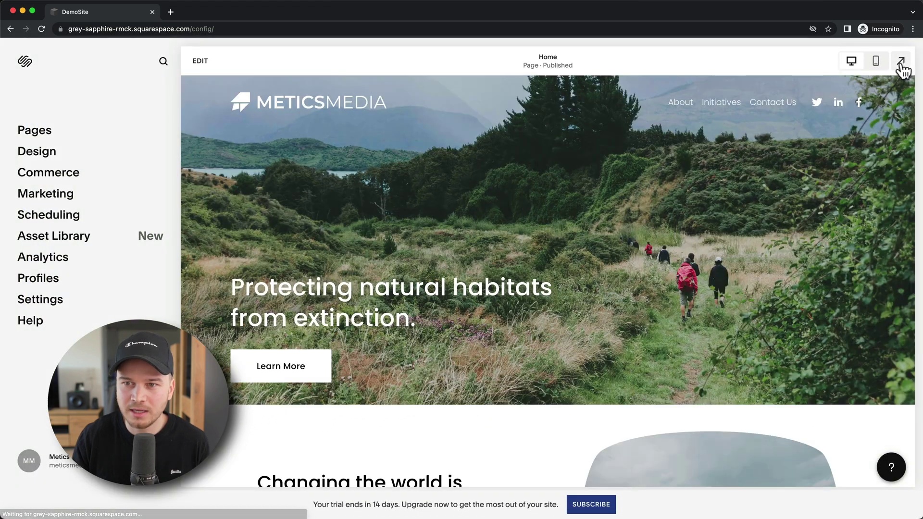
Preview the live Home page in the full window, scroll it, then return to the dashboard.
click(898, 63)
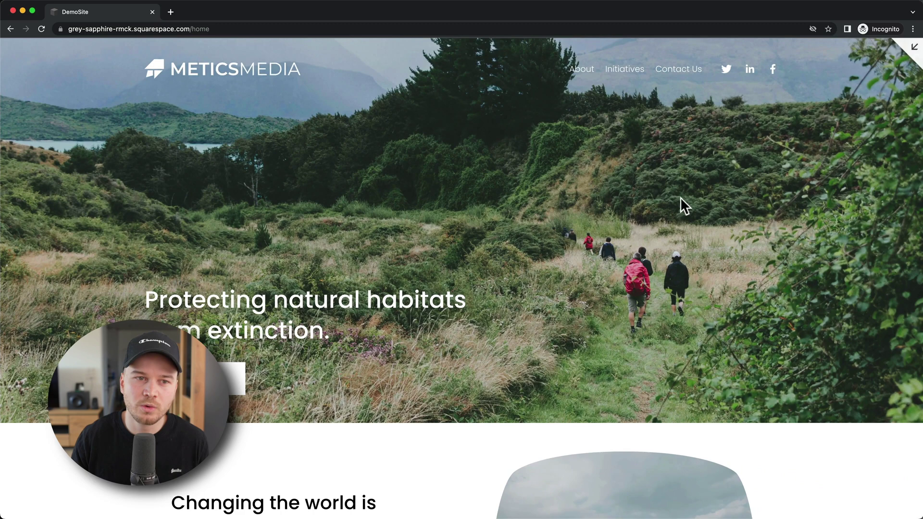
scroll(680, 197, down, 5)
scroll(680, 197, down, 2)
scroll(679, 197, up, 8)
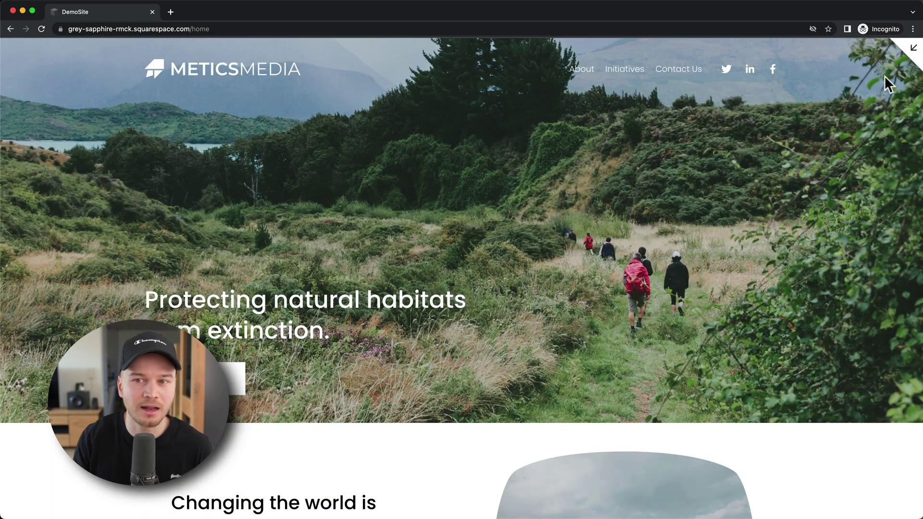
click(912, 54)
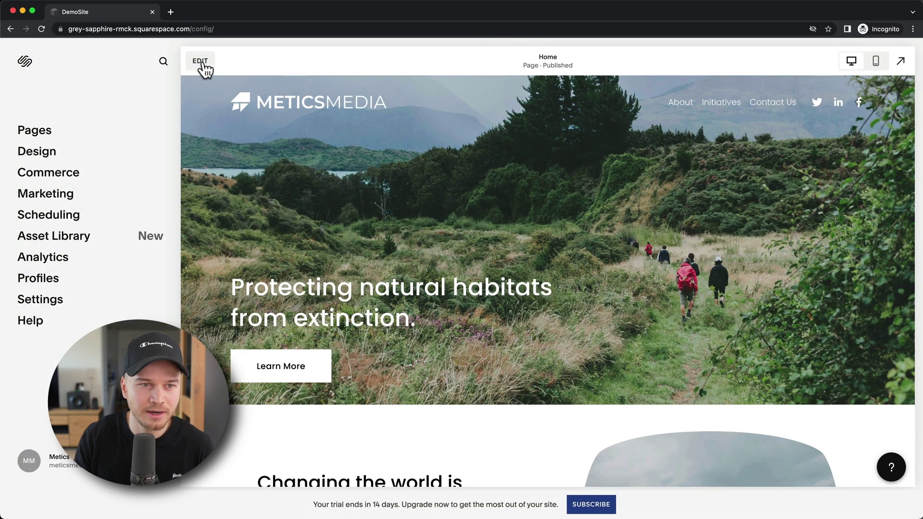
Reopen the Home page editor and scroll down to the footer's address and link columns.
click(201, 62)
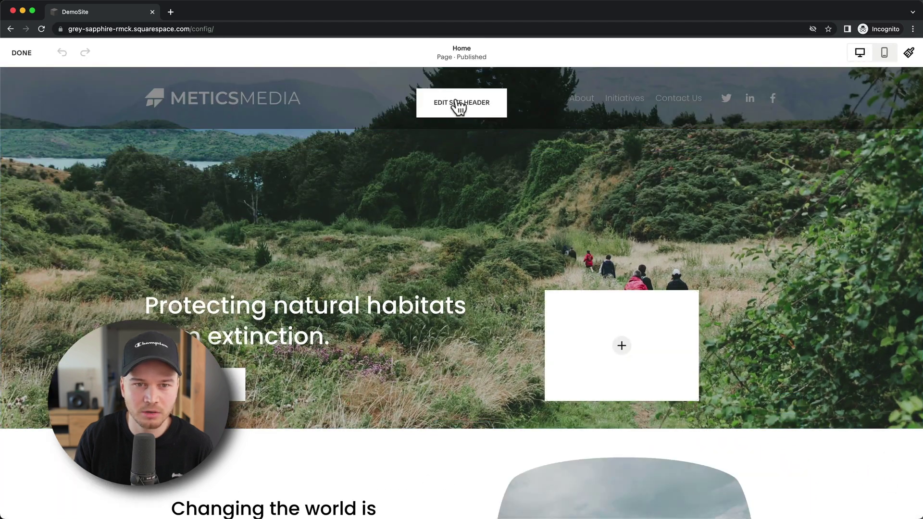
click(465, 111)
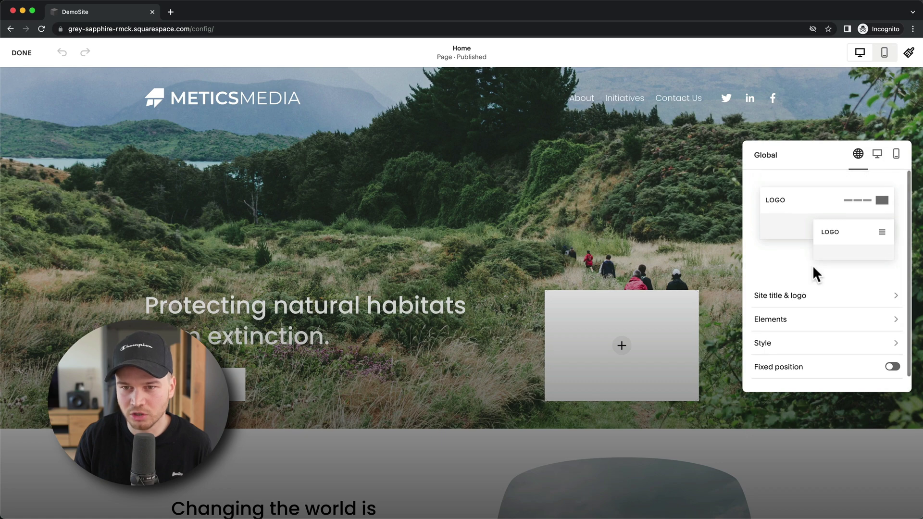
key(Escape)
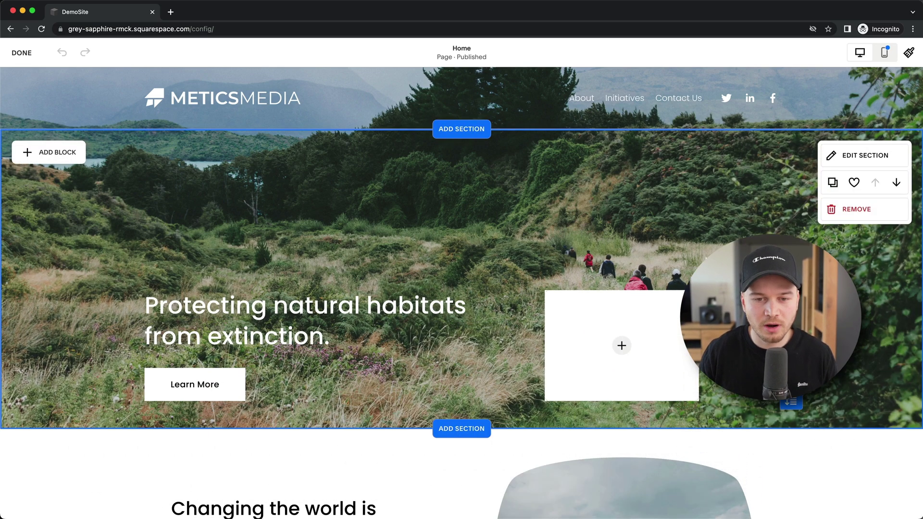
scroll(706, 258, down, 6)
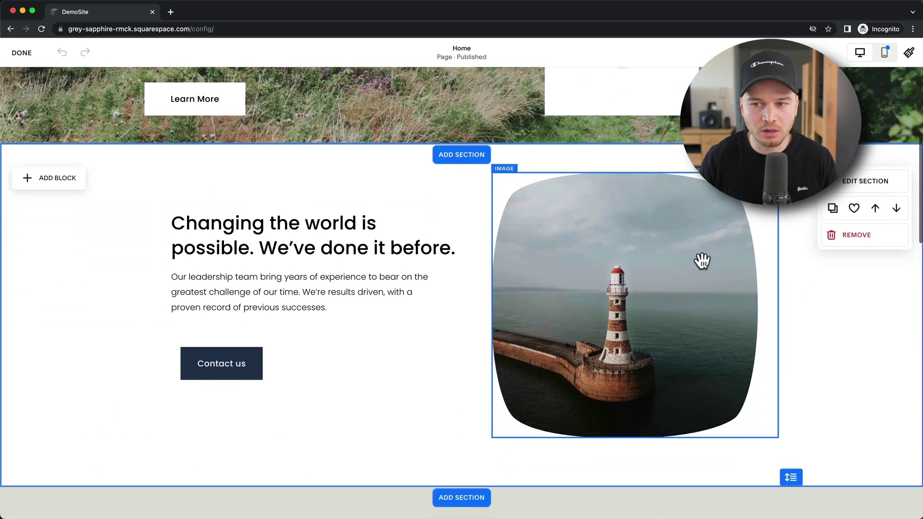
scroll(702, 261, down, 20)
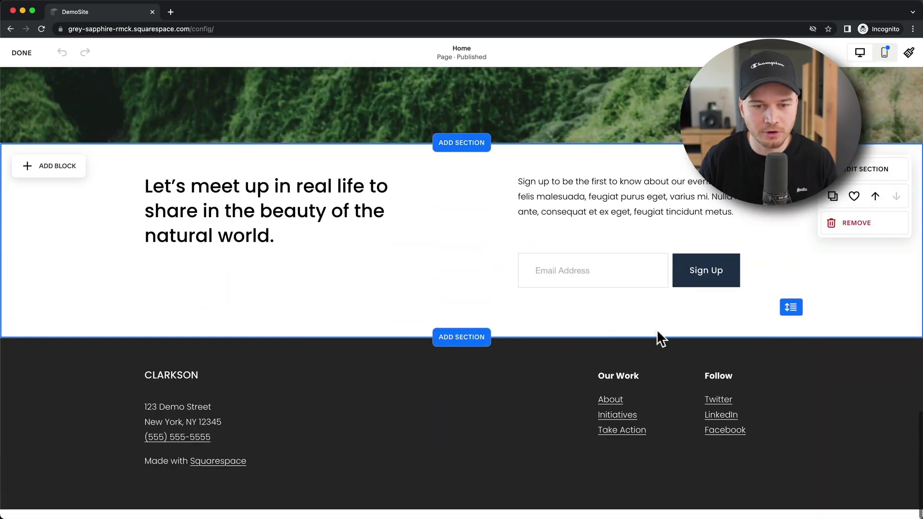
mouse_move(567, 391)
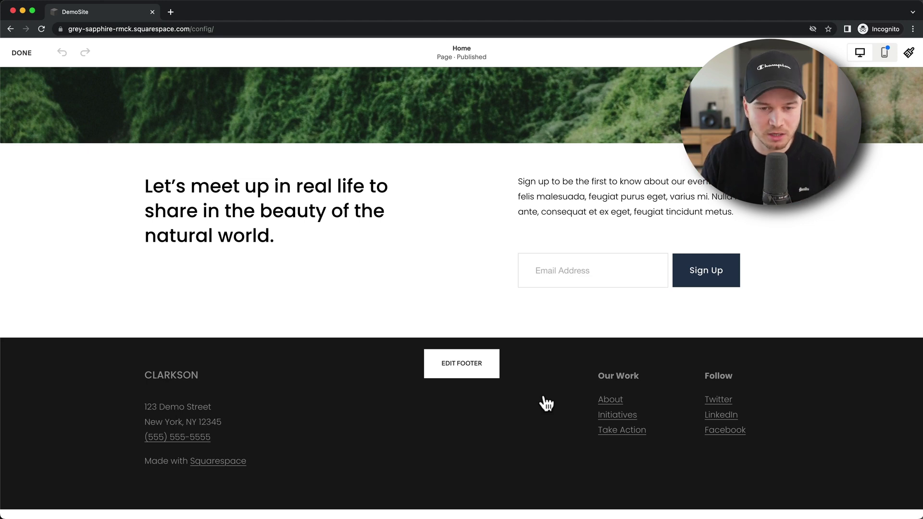
Open the footer editor and replace the three-line address with 'ufboqufboqfbq'.
click(467, 371)
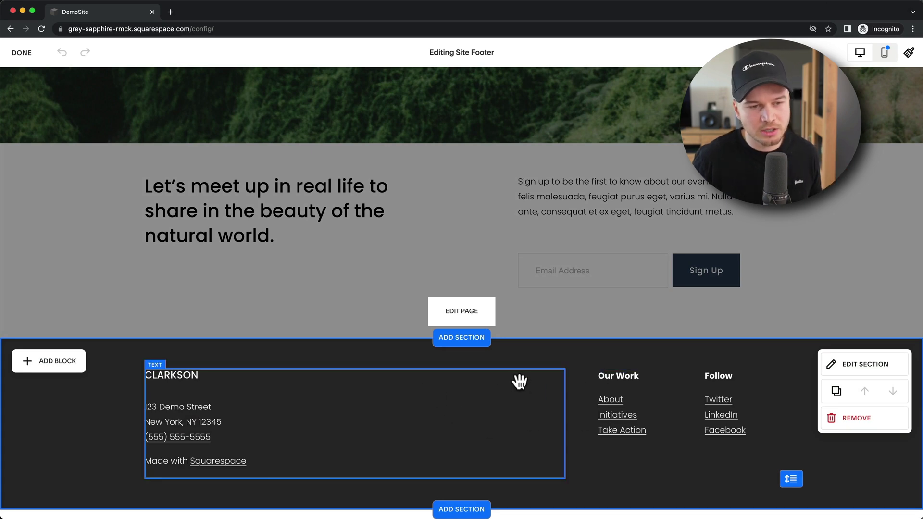
click(184, 388)
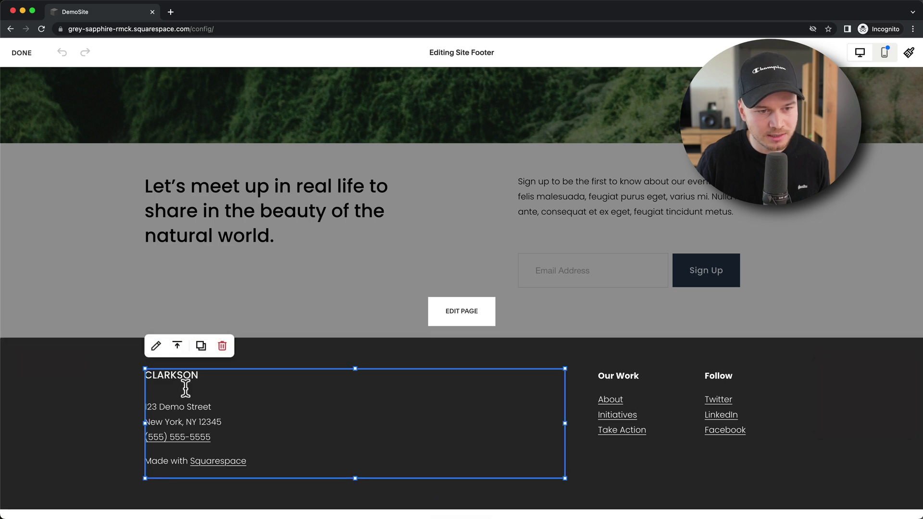
click(216, 408)
drag(216, 408, 182, 405)
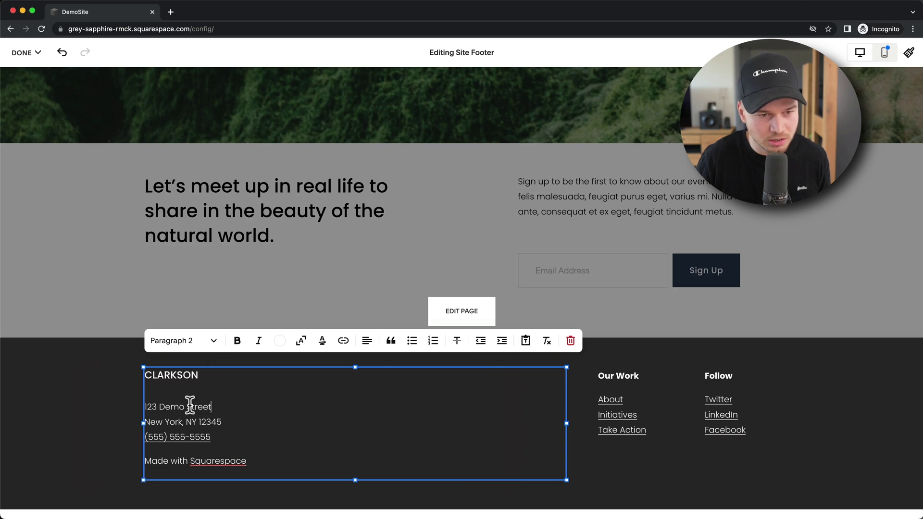
triple_click(172, 405)
text(ufb)
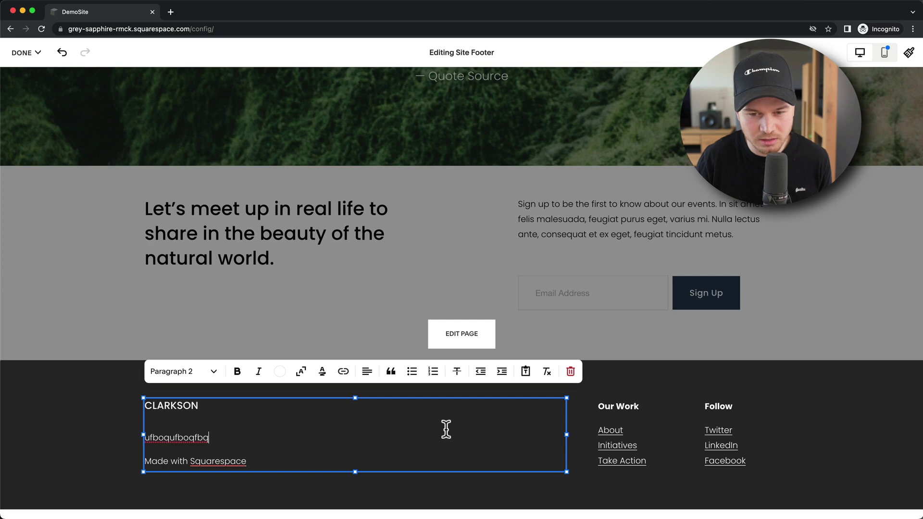
text(oqufboqfbq)
click(637, 429)
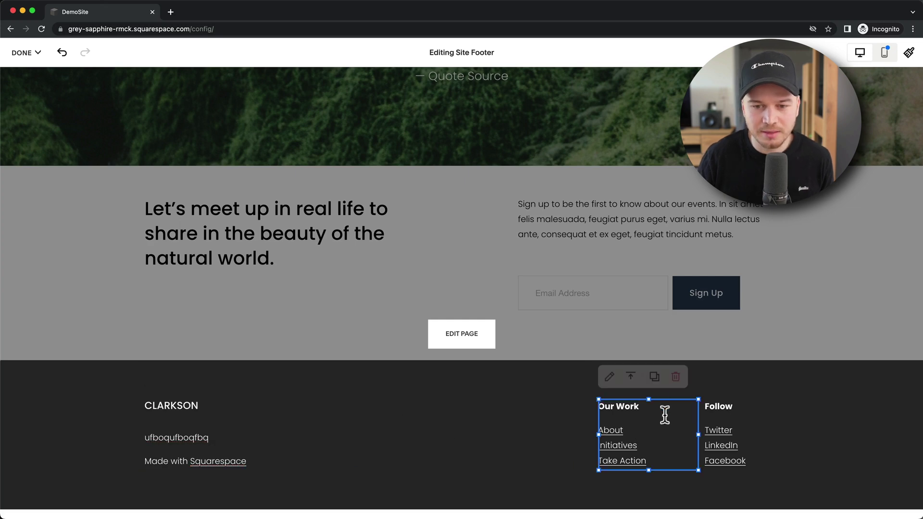
Change the first Our Work link's text to 'fefewfe' and select it.
click(632, 430)
drag(632, 430, 627, 429)
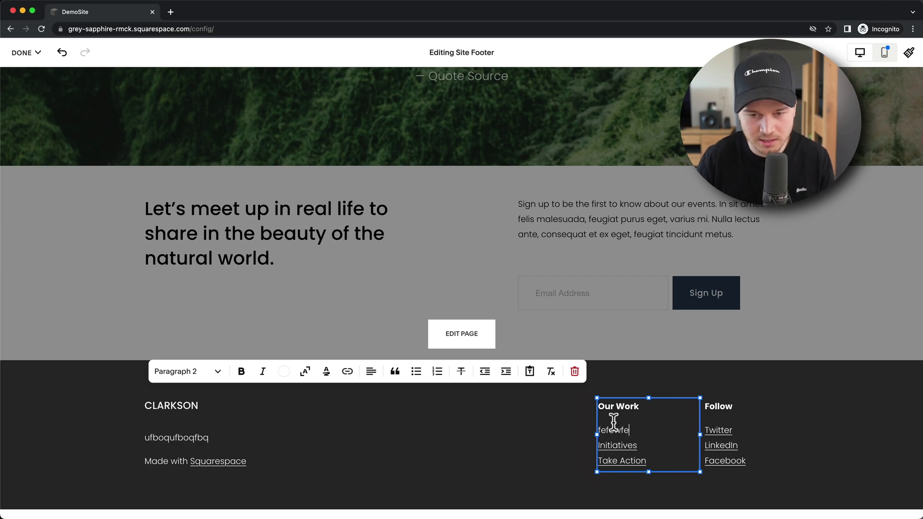
drag(629, 428, 615, 429)
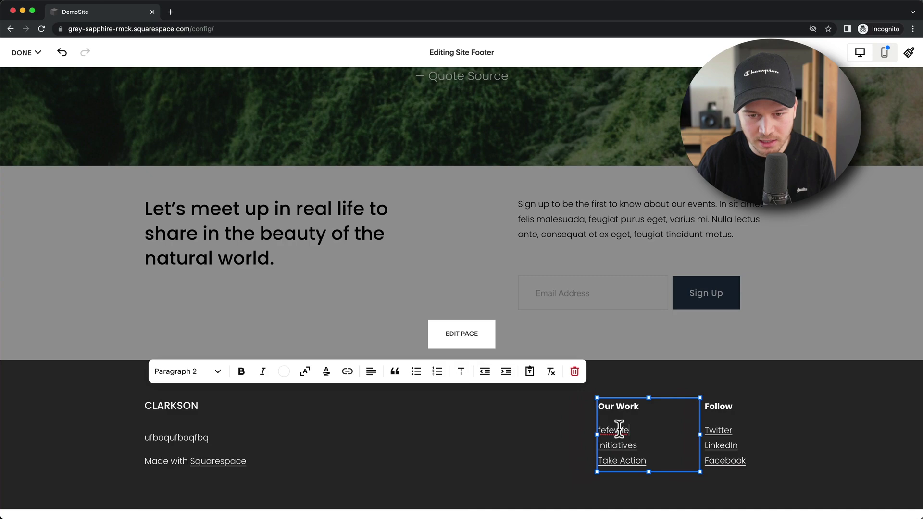
double_click(620, 429)
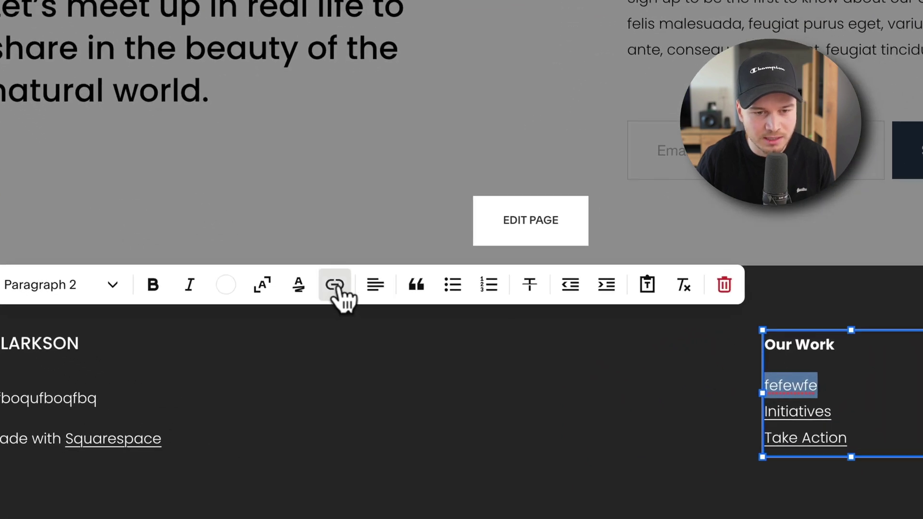
Review the fefewfe link's destination options, trying Page > Home, and close without saving.
click(336, 289)
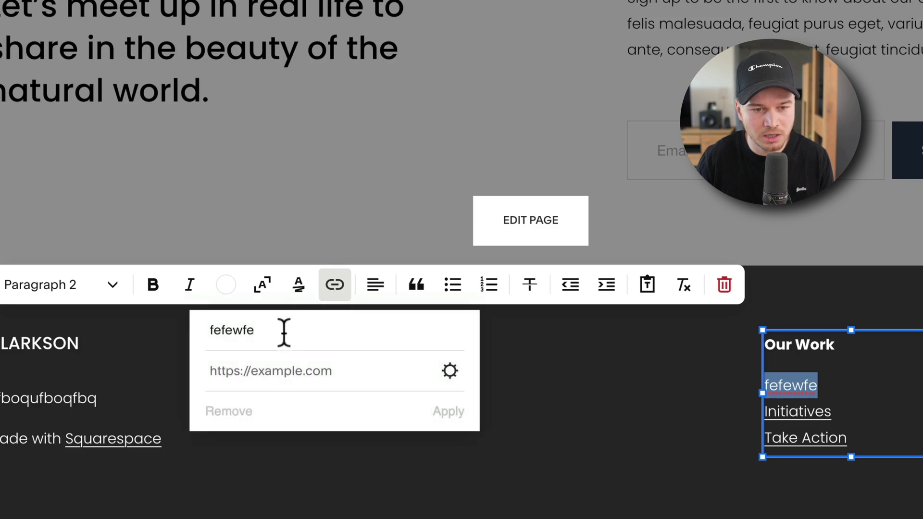
click(294, 370)
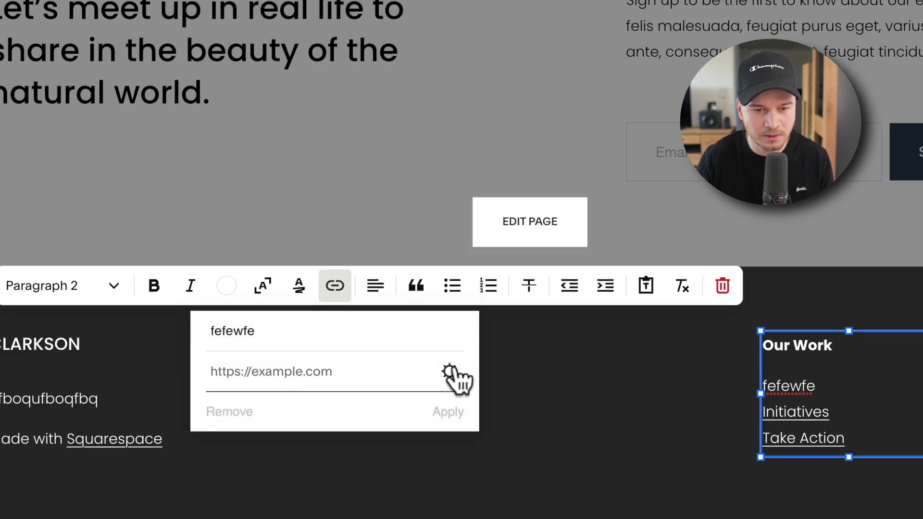
click(450, 371)
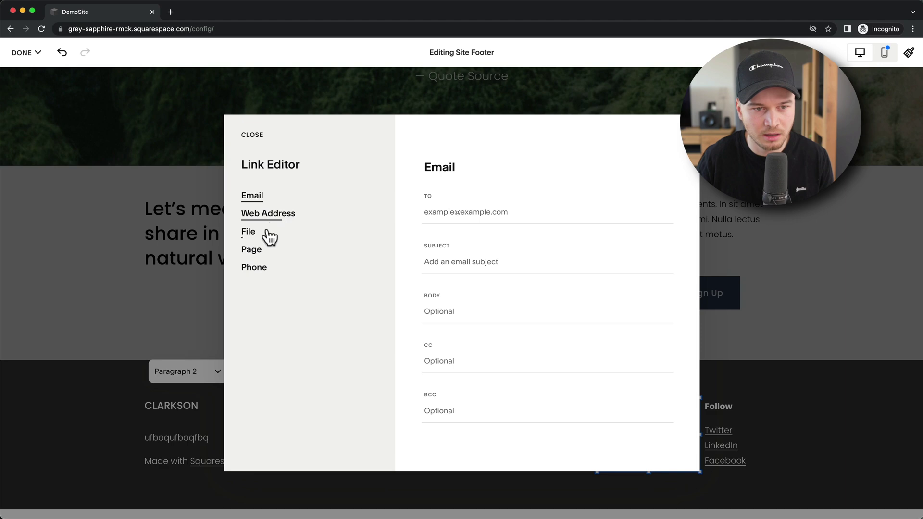
click(252, 249)
click(502, 219)
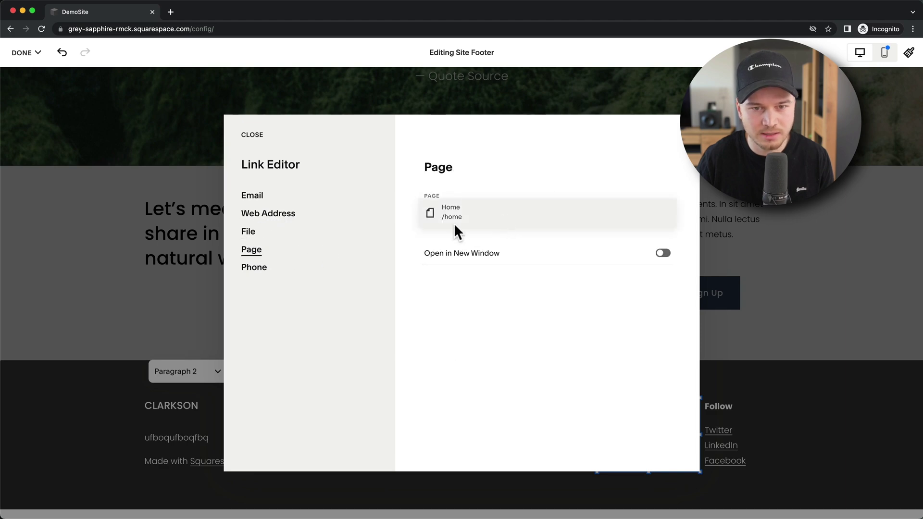
click(465, 215)
click(824, 388)
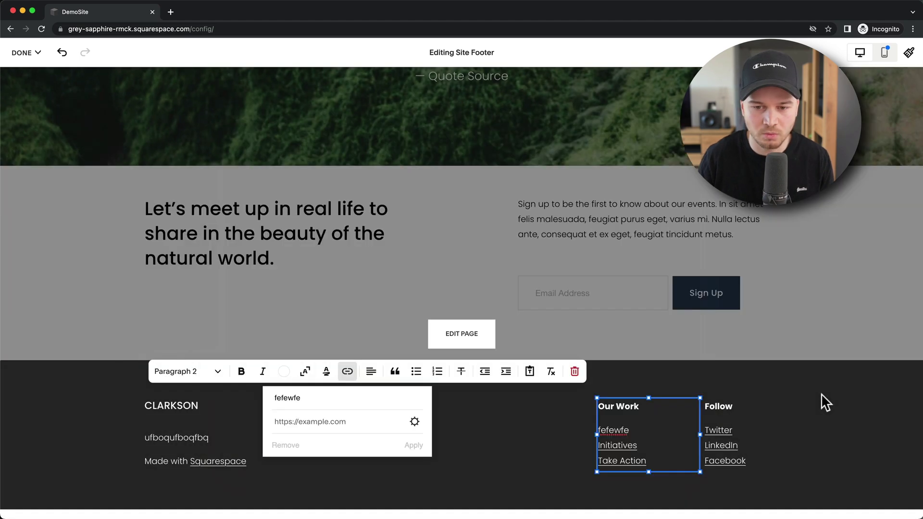
Add an image block with the mm_white.png logo and move it to the footer's centre.
click(584, 431)
click(66, 391)
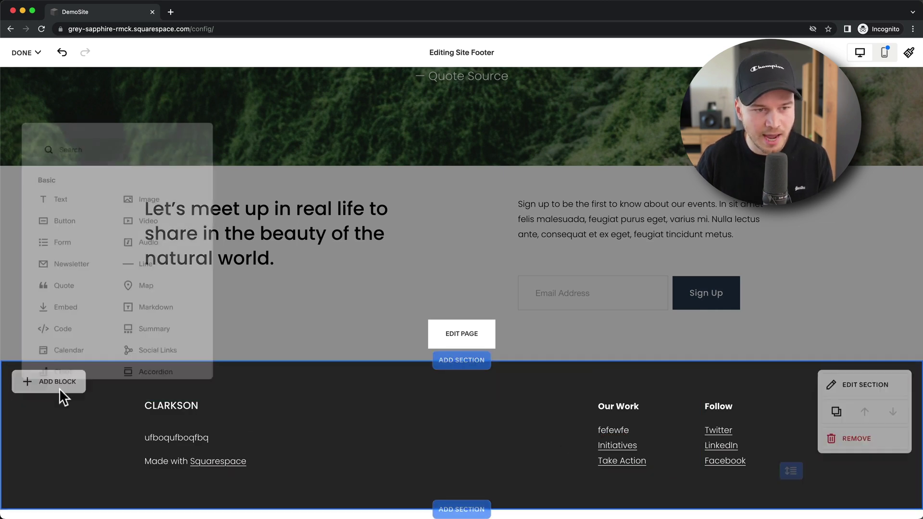
click(153, 194)
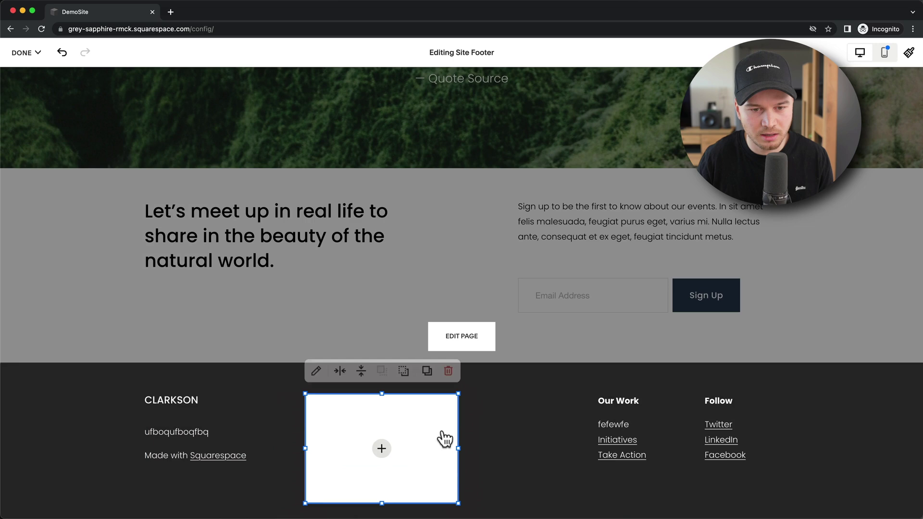
click(387, 448)
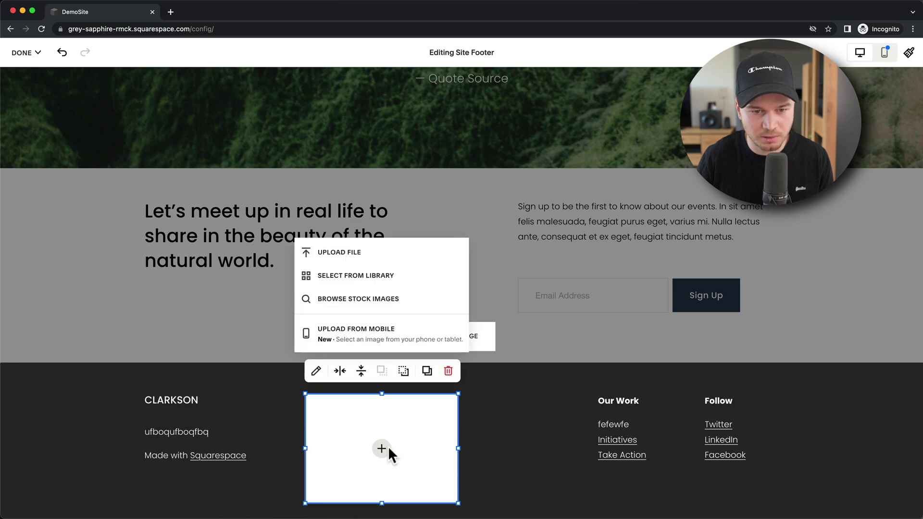
click(350, 253)
click(393, 200)
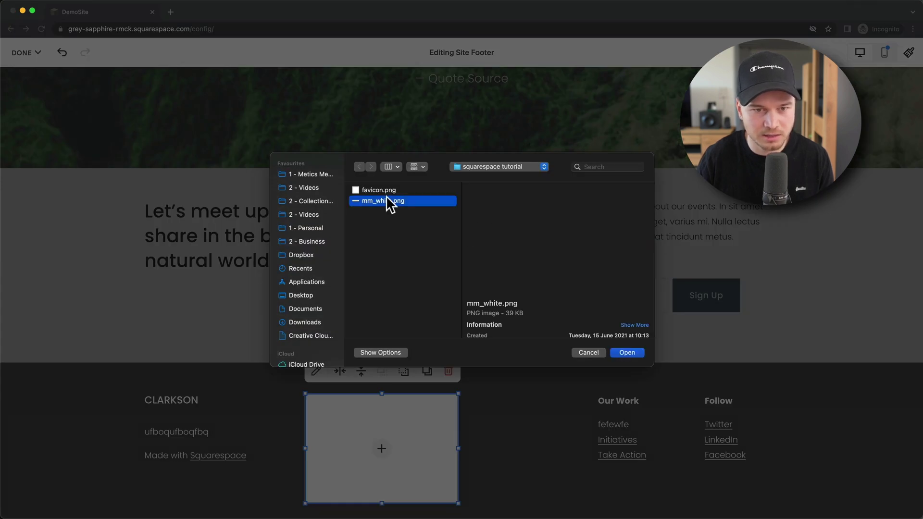
click(627, 352)
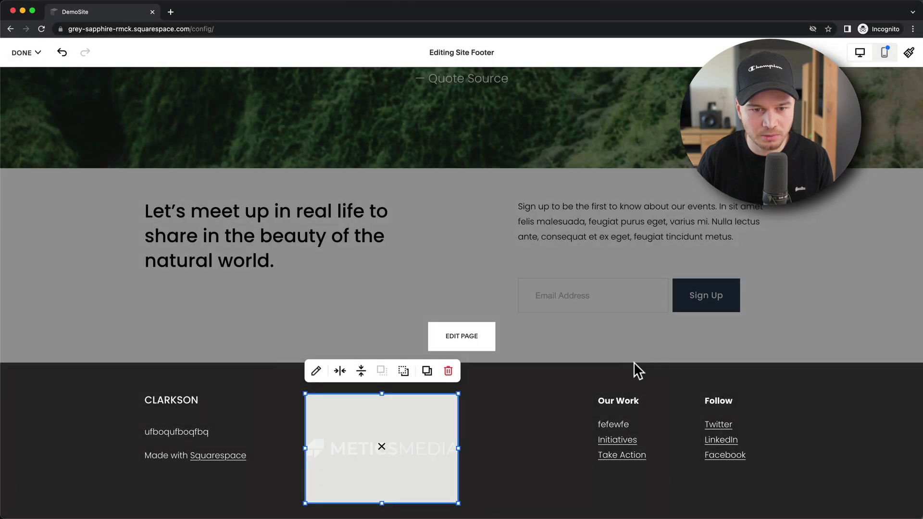
drag(406, 447, 487, 423)
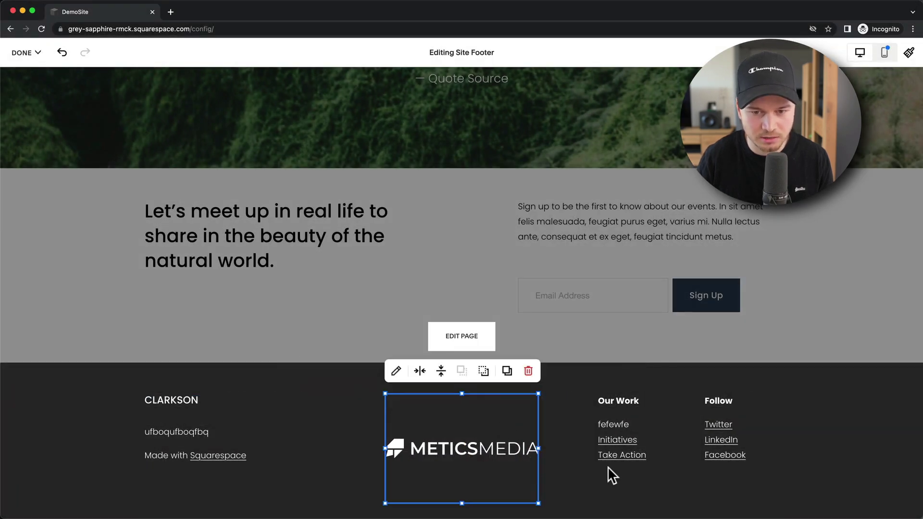
click(619, 485)
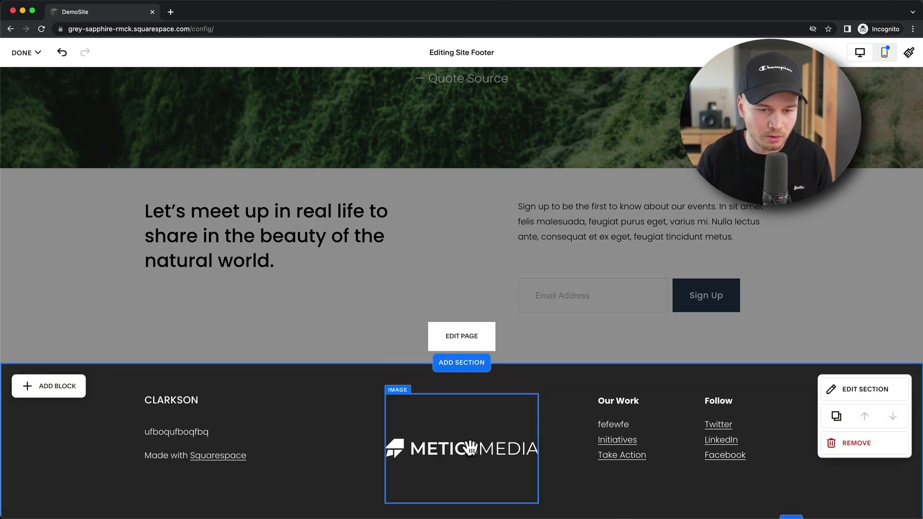